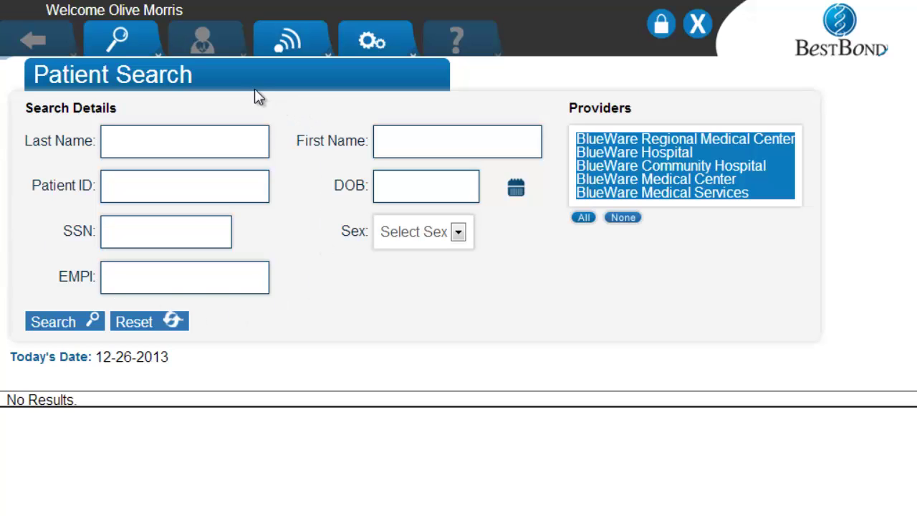
Choose Encounter Search from the search-type dropdown.
left_click(121, 38)
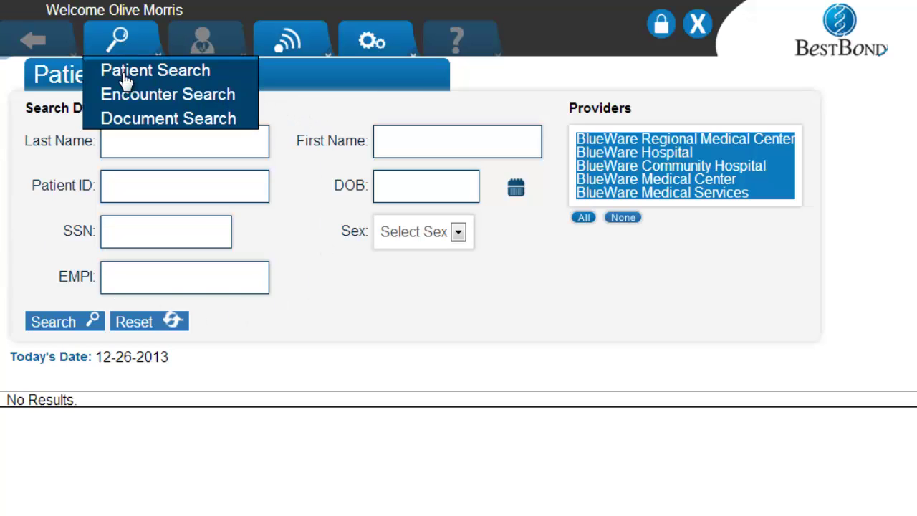
left_click(128, 103)
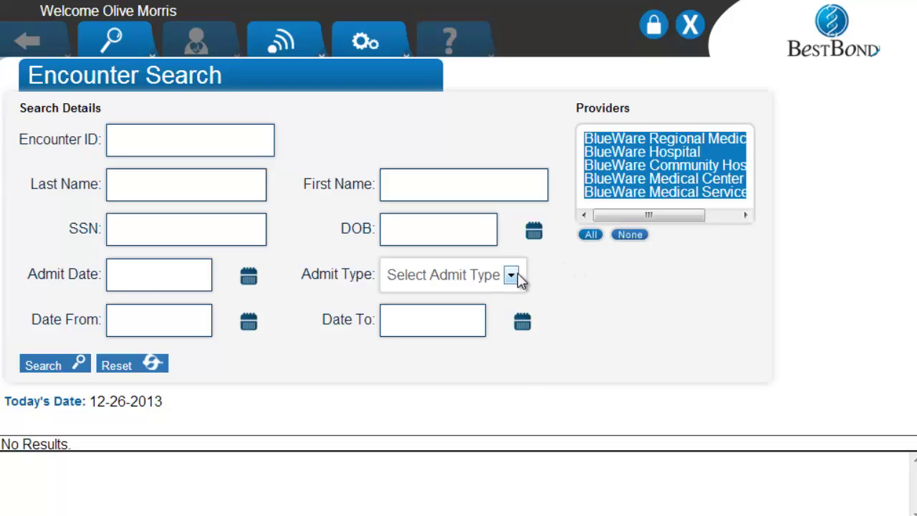
left_click(519, 280)
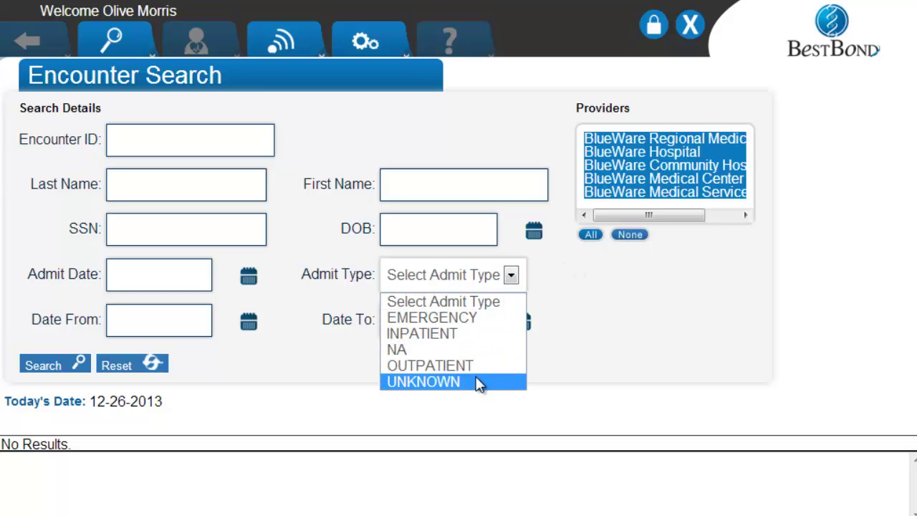
left_click(505, 301)
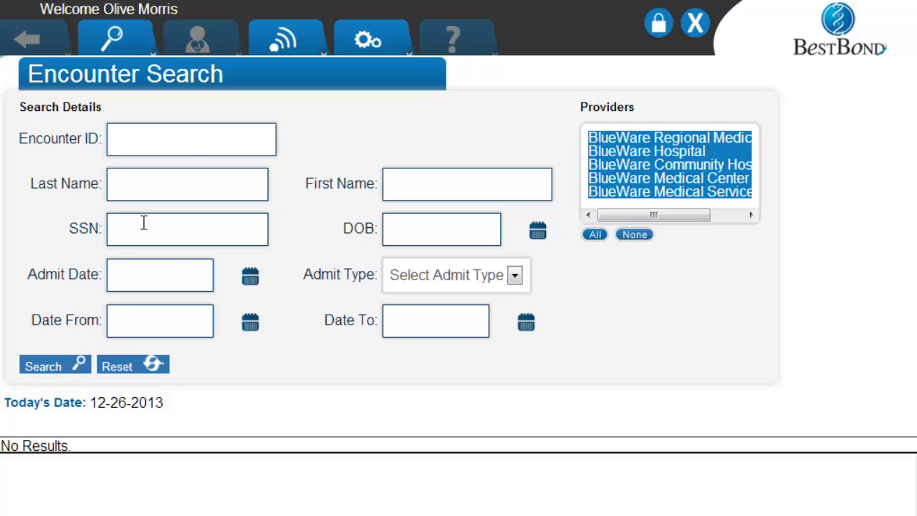
left_click(248, 275)
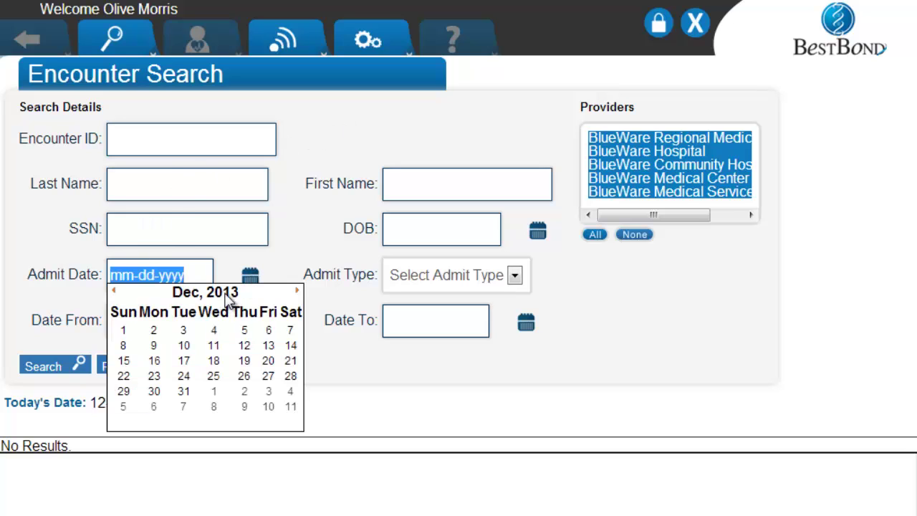
left_click(227, 299)
left_click(188, 331)
left_click(184, 344)
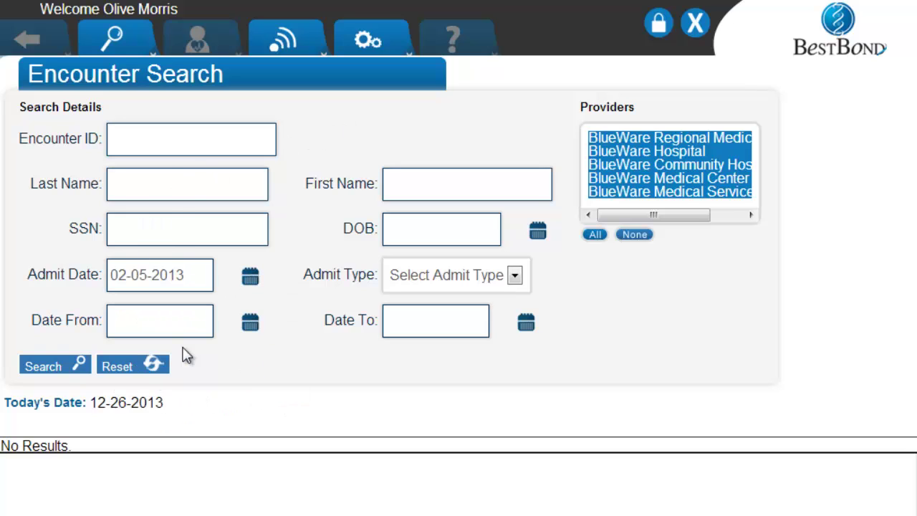
left_click(193, 325)
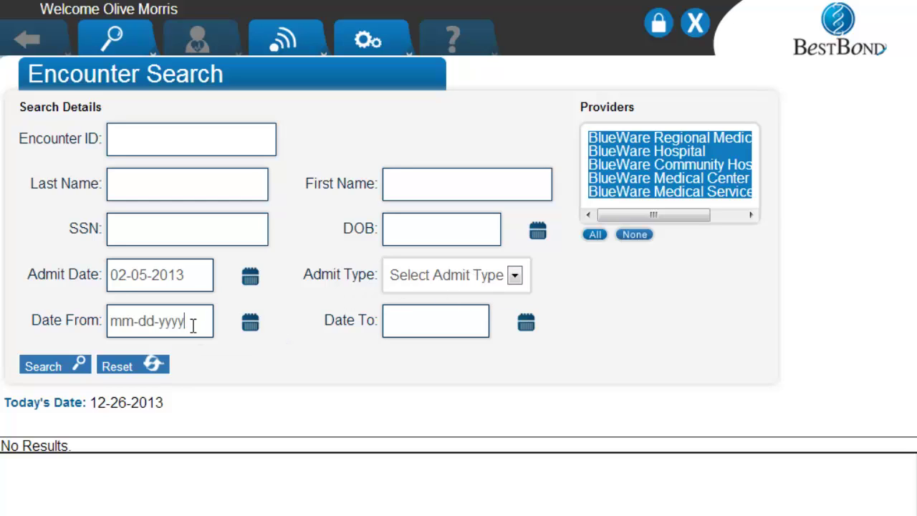
left_click_drag(192, 326, 92, 331)
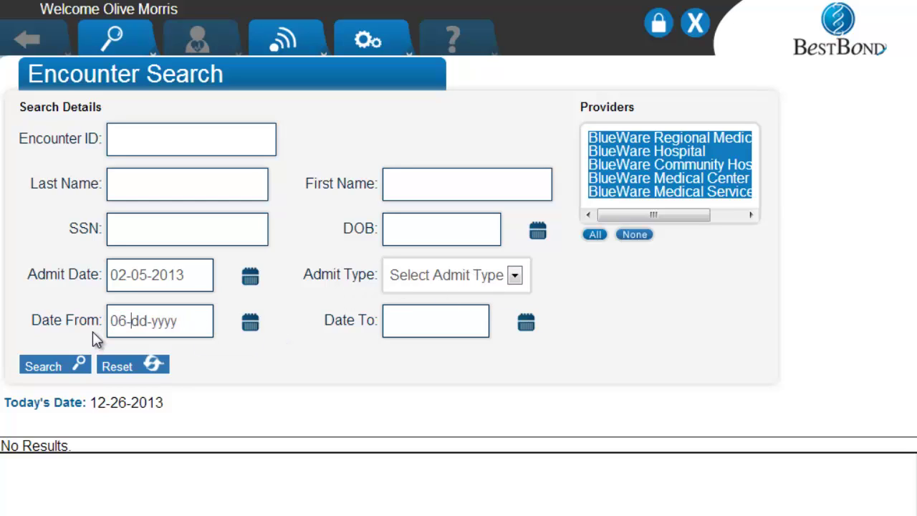
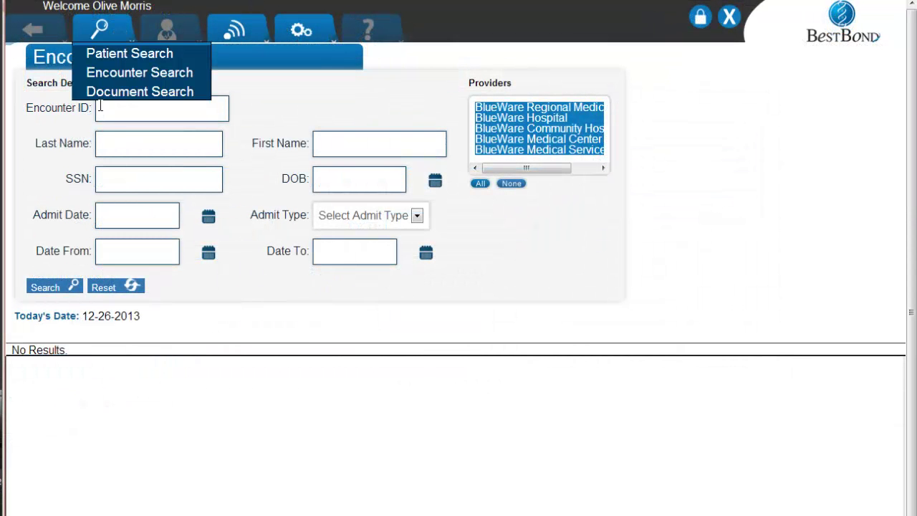
Search encounters by the patient's last name to list the 15 matching encounters.
left_click(109, 109)
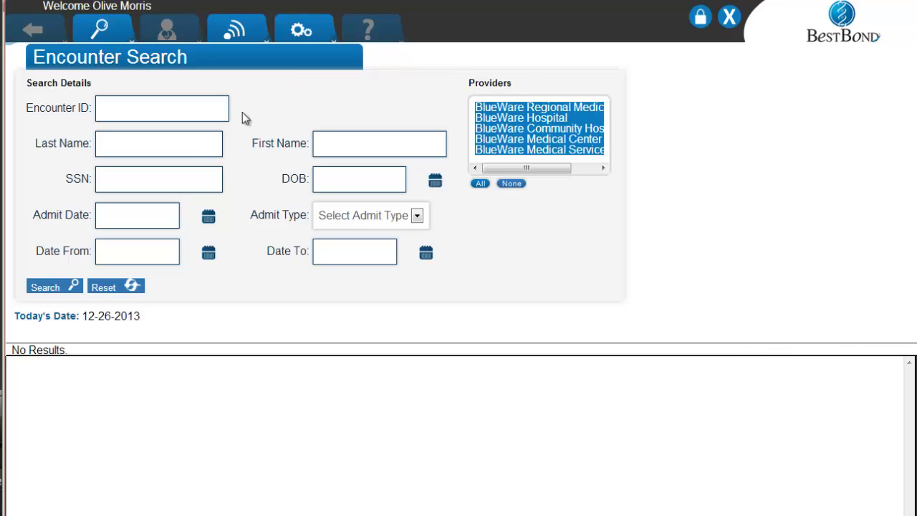
left_click(199, 140)
type("holmes")
left_click(66, 290)
scroll(267, 227, "down", 3)
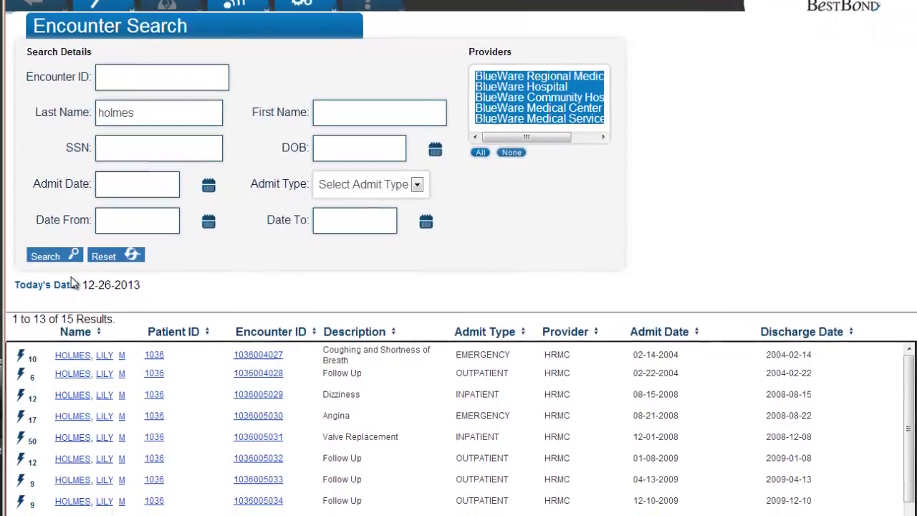
scroll(266, 227, "down", 2)
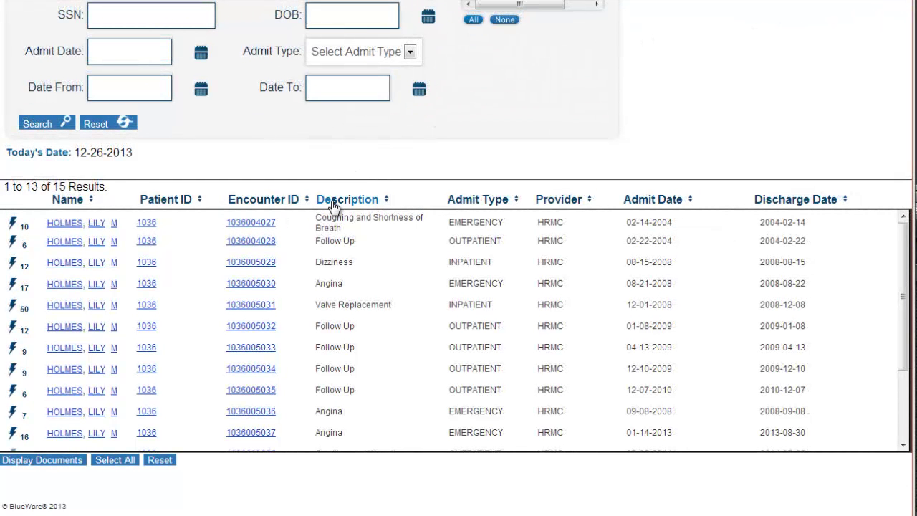
left_click(333, 204)
left_click(333, 204)
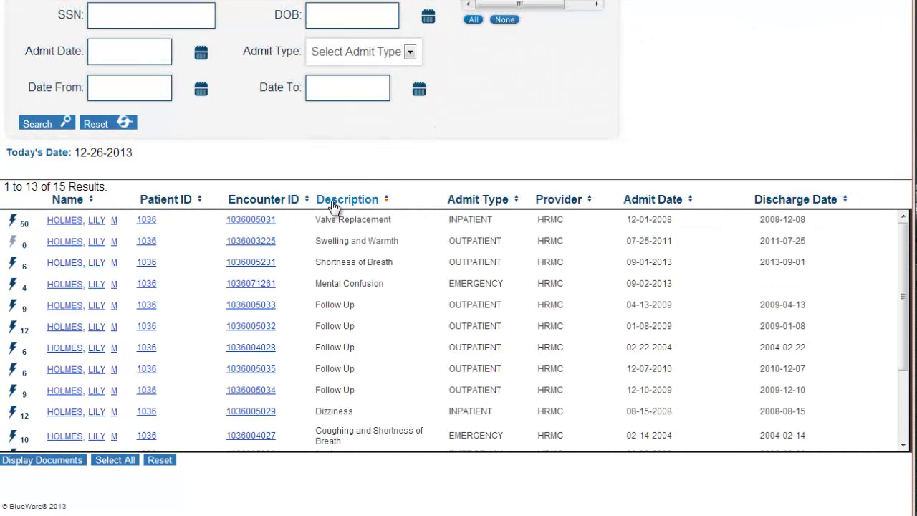
left_click(333, 204)
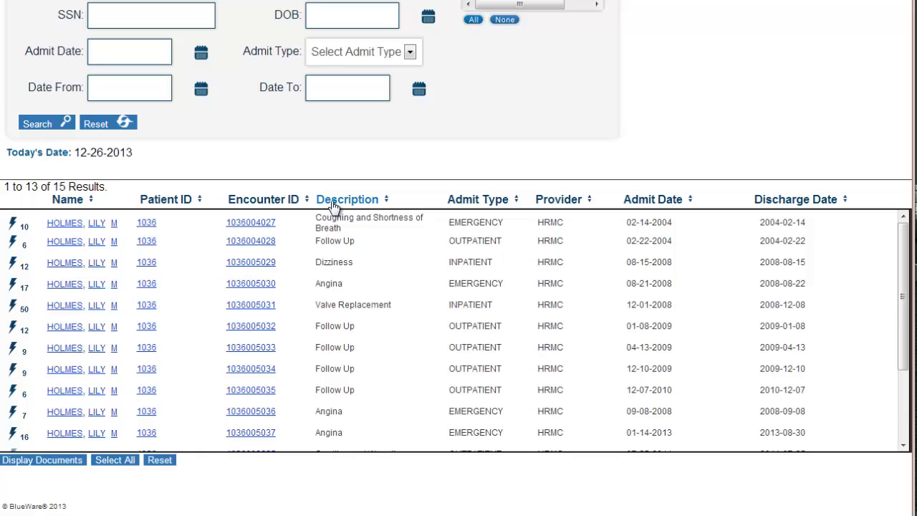
left_click(475, 204)
left_click(475, 204)
left_click(475, 204)
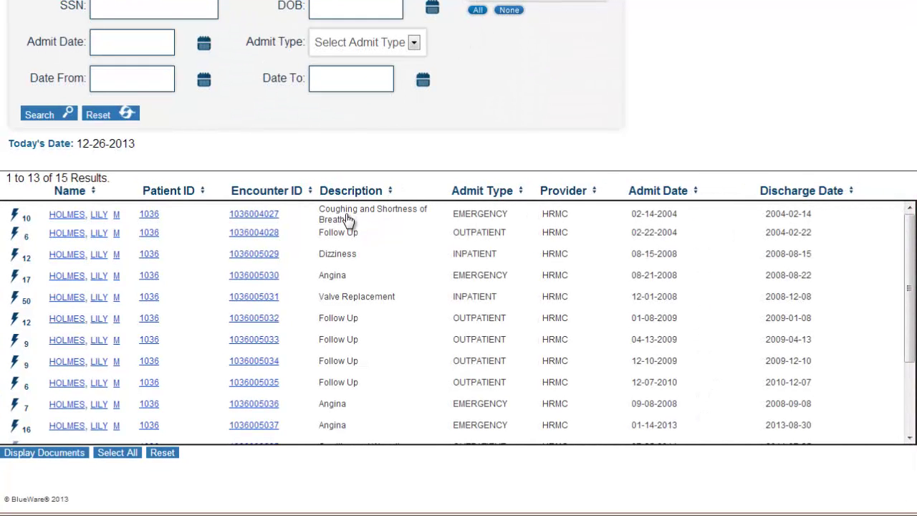
left_click(346, 219)
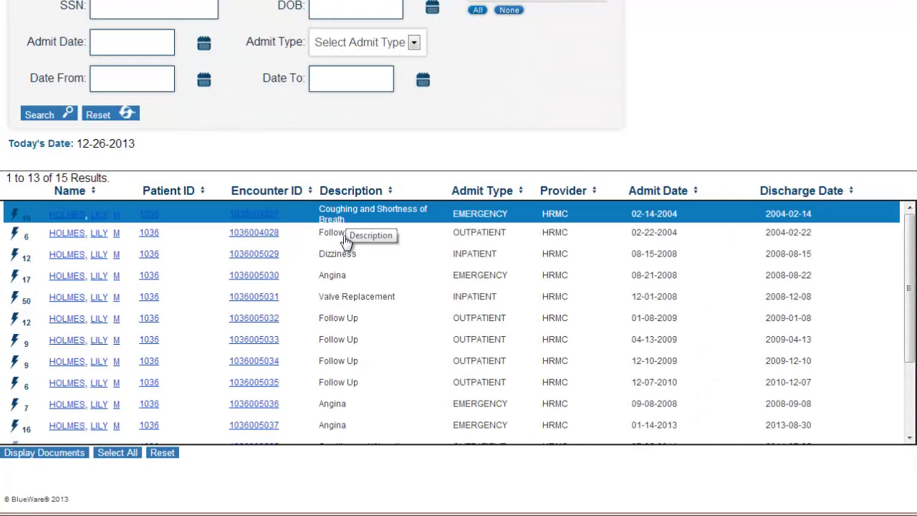
left_click(358, 237)
left_click(344, 255)
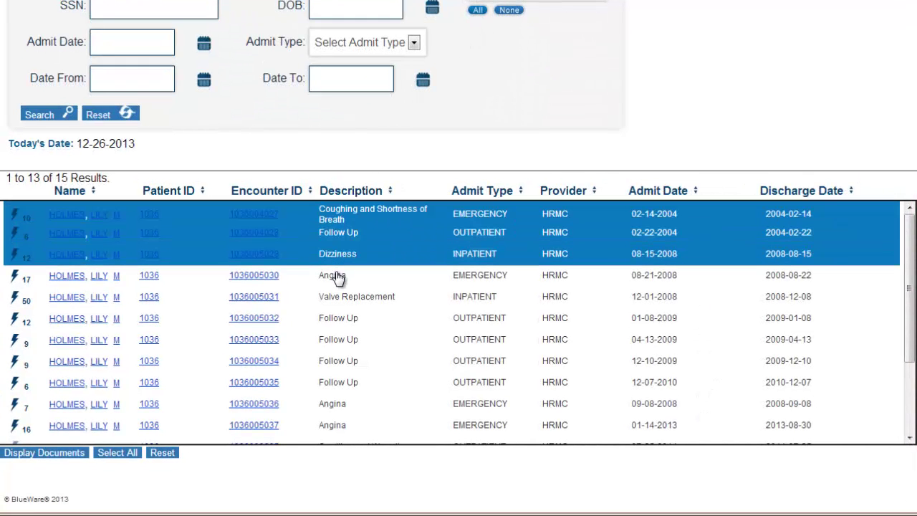
left_click(336, 276)
left_click(336, 296)
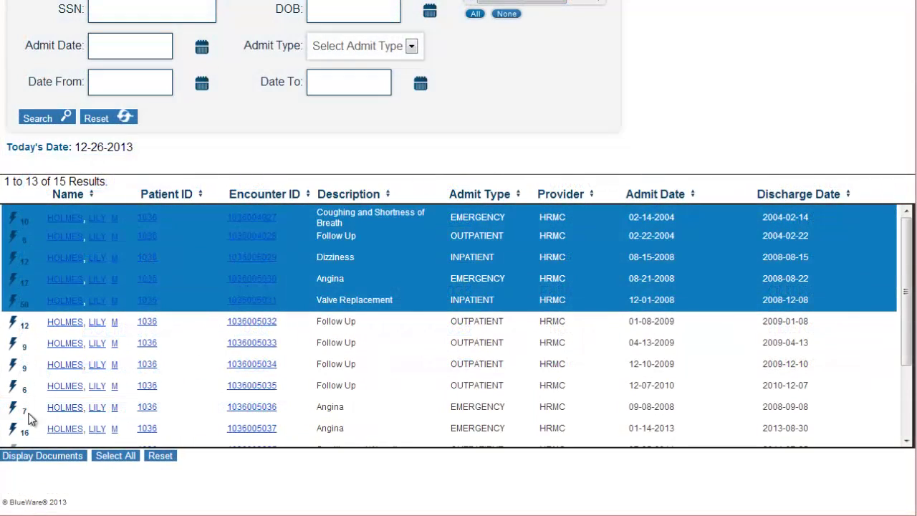
left_click(107, 454)
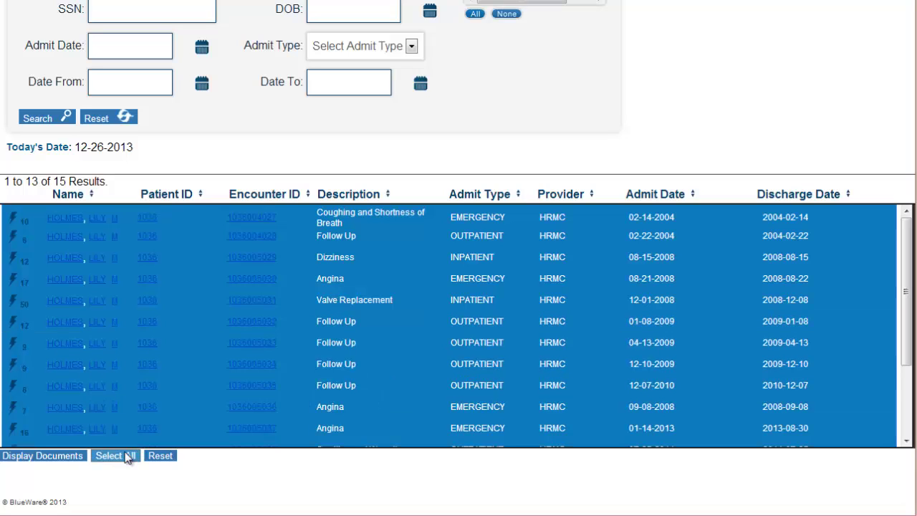
left_click(160, 455)
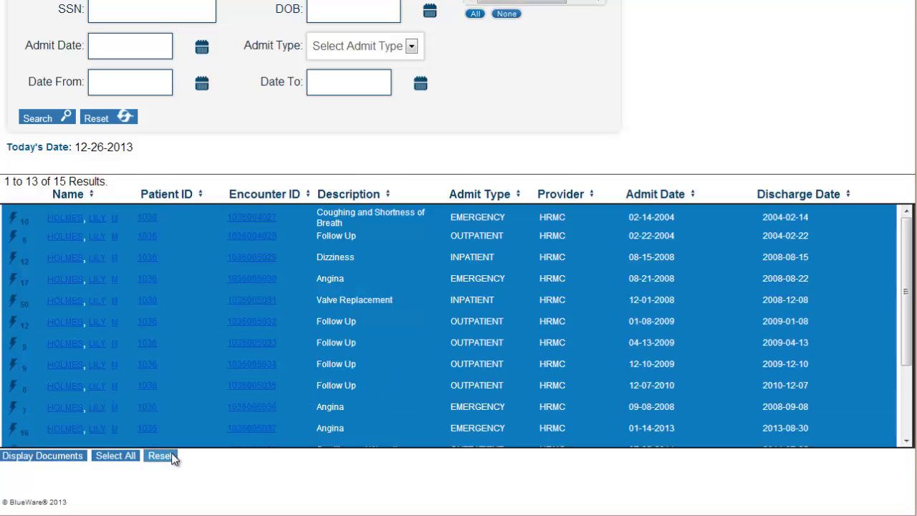